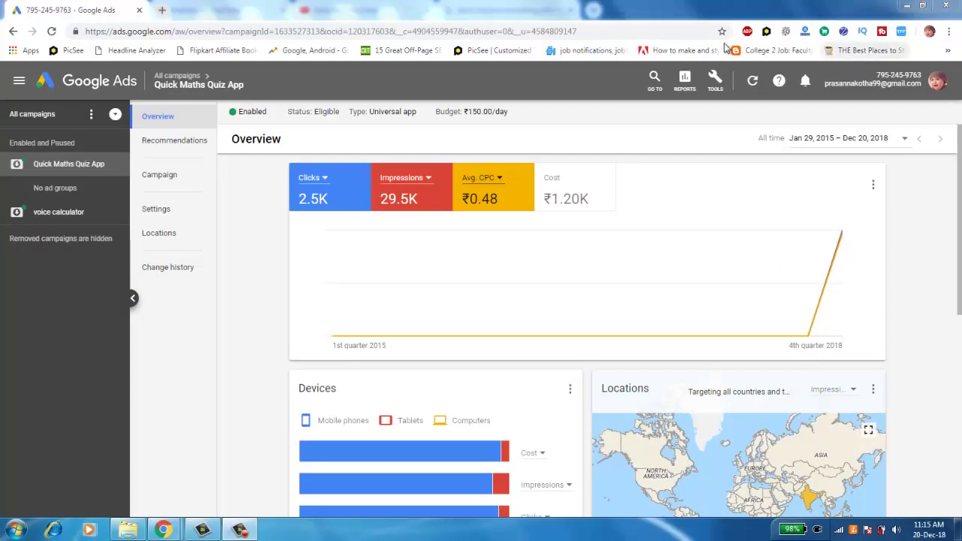
# - Review the account's billing summary and its available payment options, without making a payment
pyautogui.click(716, 88)
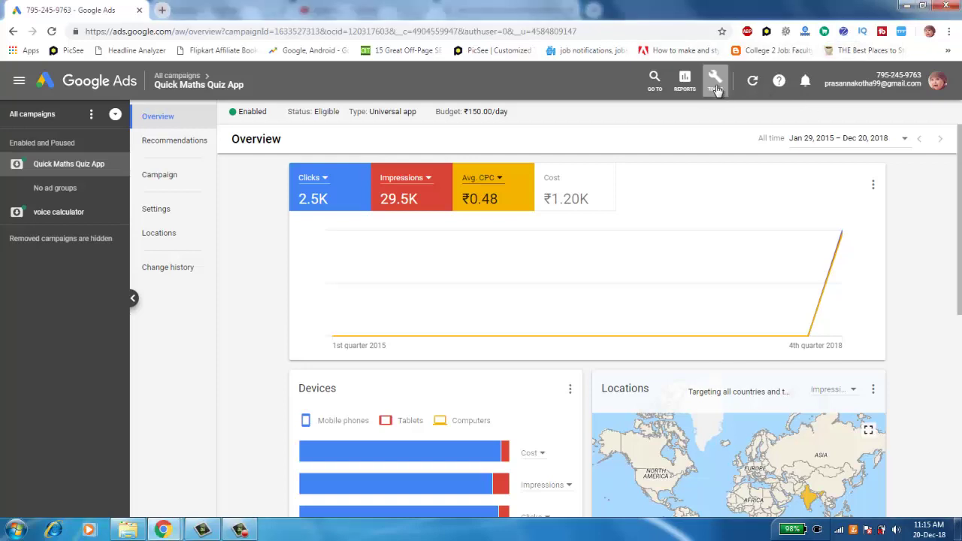
pyautogui.click(716, 89)
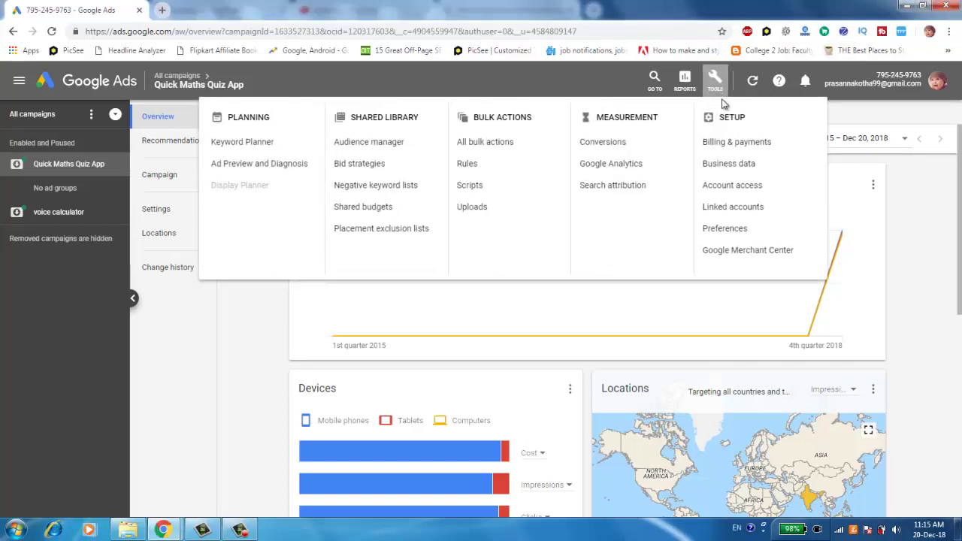
pyautogui.click(737, 150)
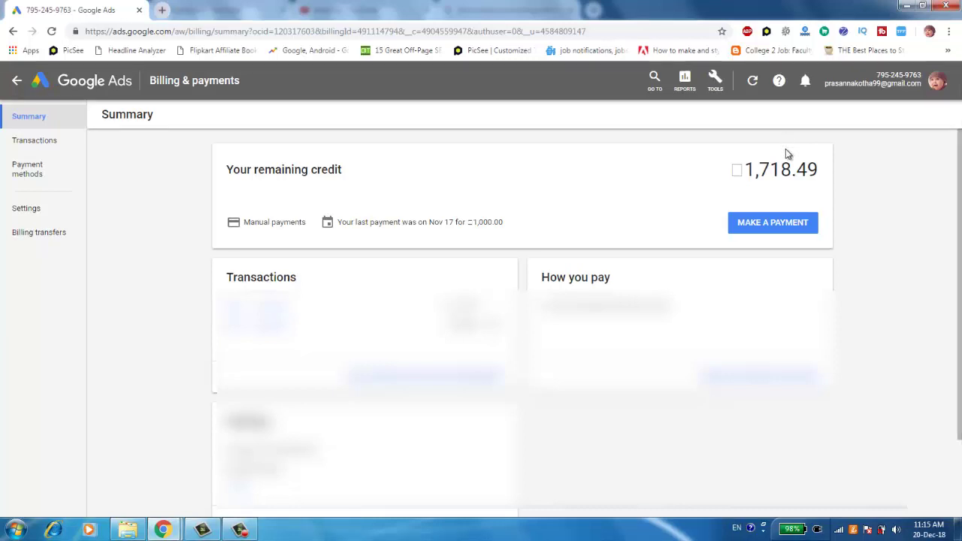
pyautogui.click(764, 228)
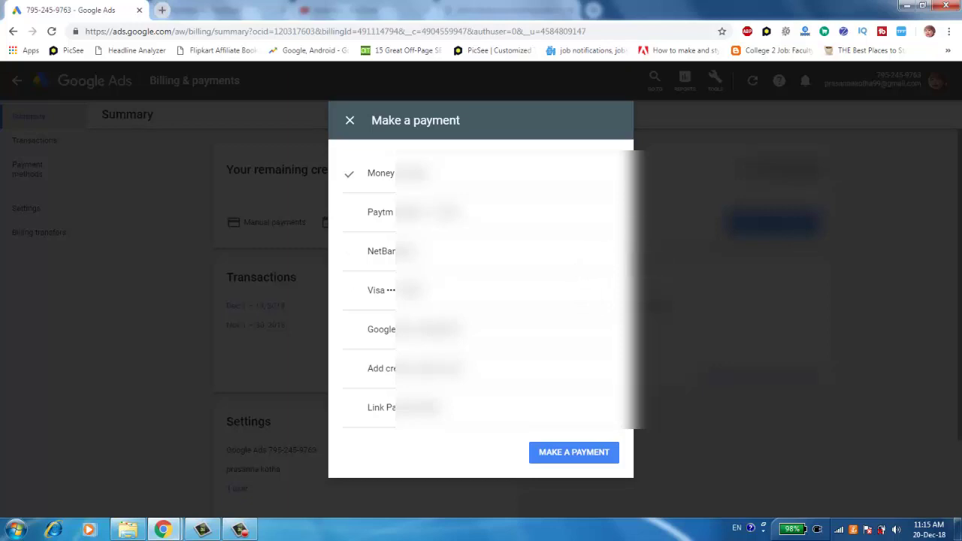
pyautogui.click(350, 121)
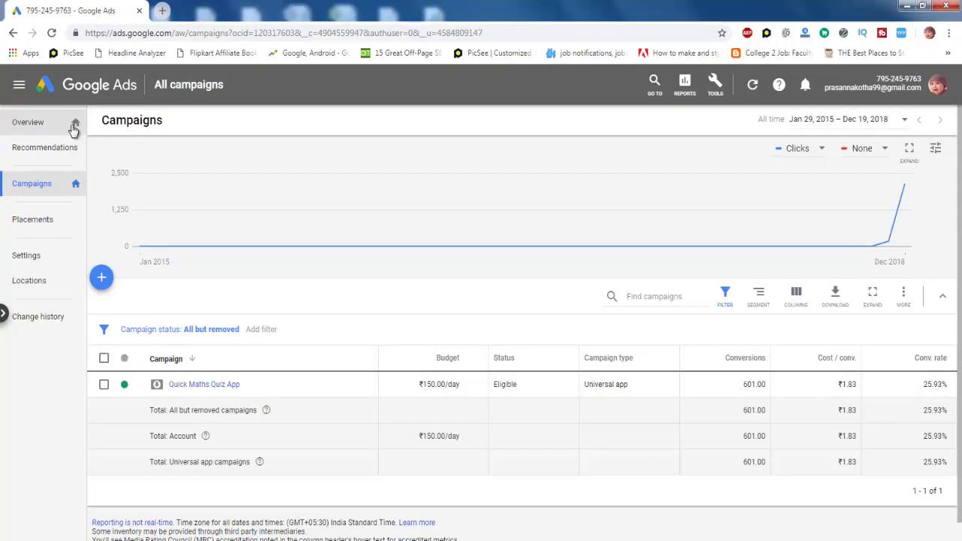
# - Start a new campaign with the App promotion goal and the Universal App campaign type
pyautogui.click(58, 188)
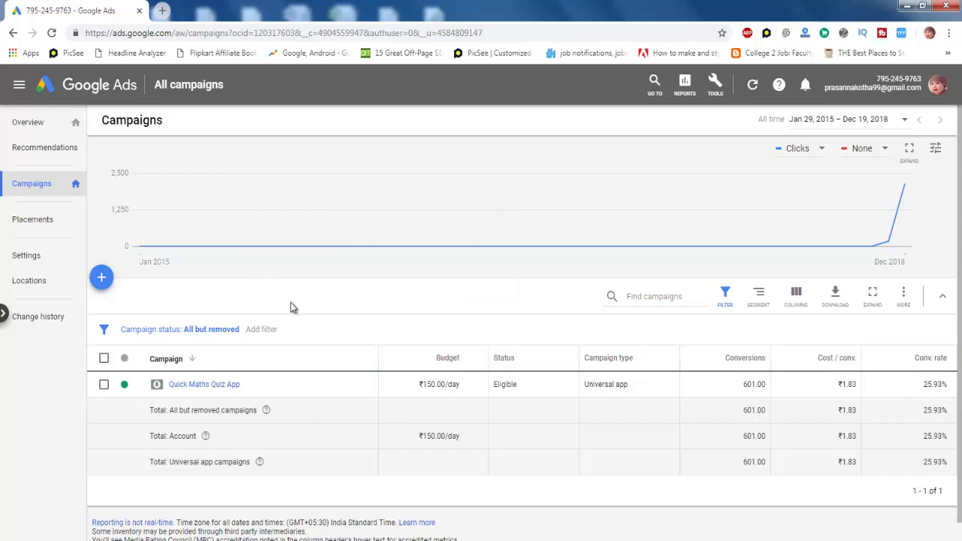
pyautogui.click(103, 280)
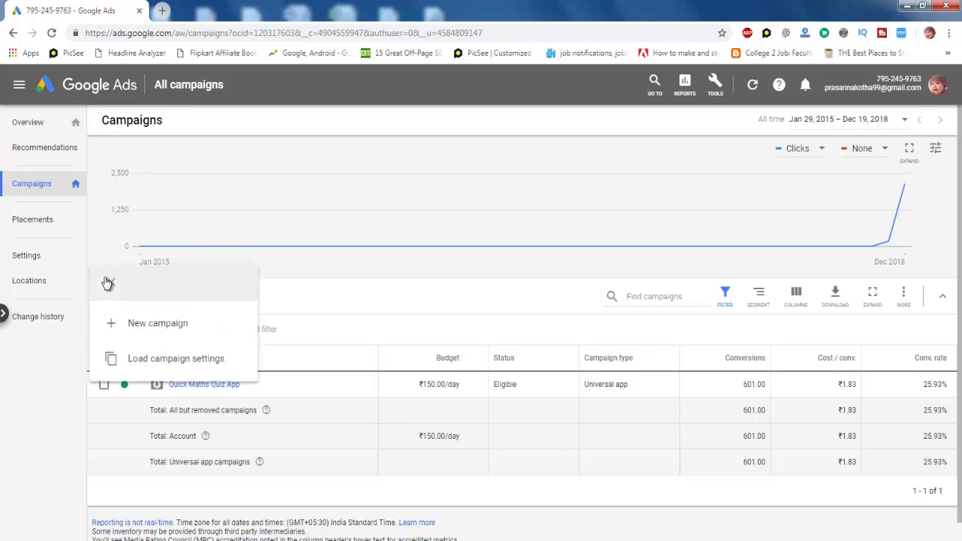
pyautogui.click(162, 330)
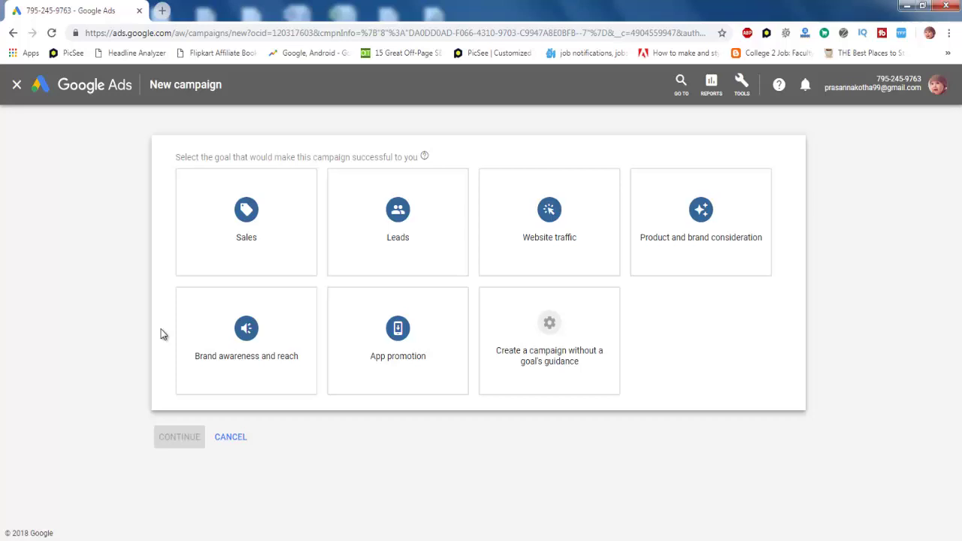
pyautogui.moveTo(402, 335)
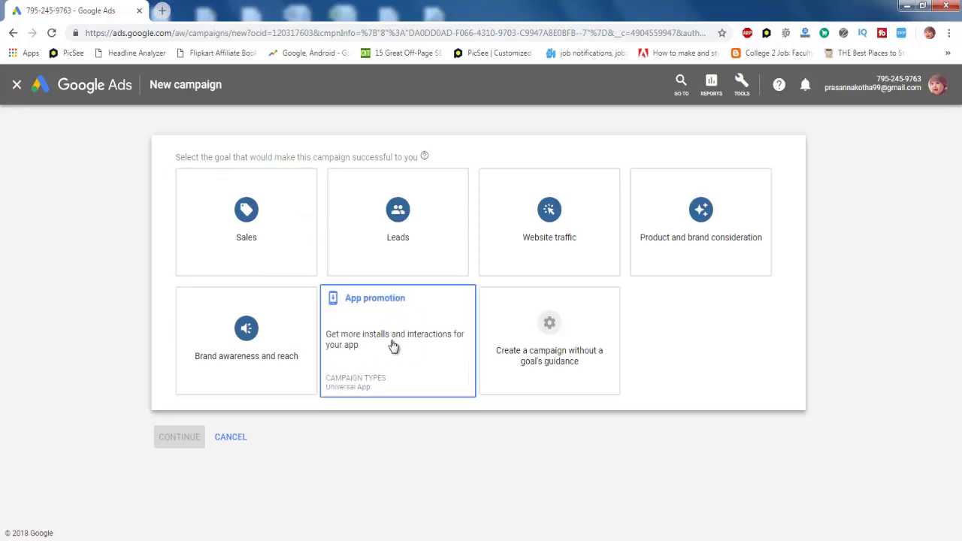
pyautogui.click(401, 358)
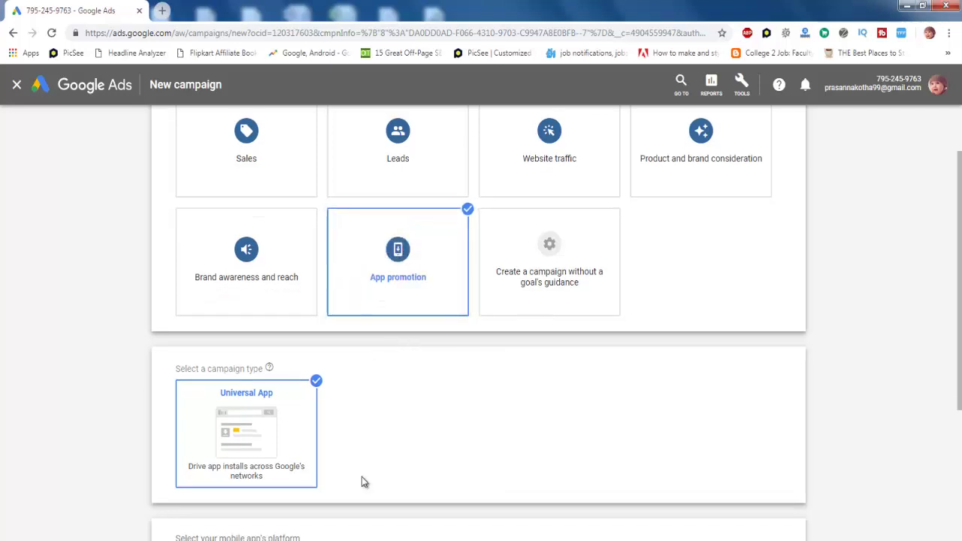
pyautogui.moveTo(290, 434)
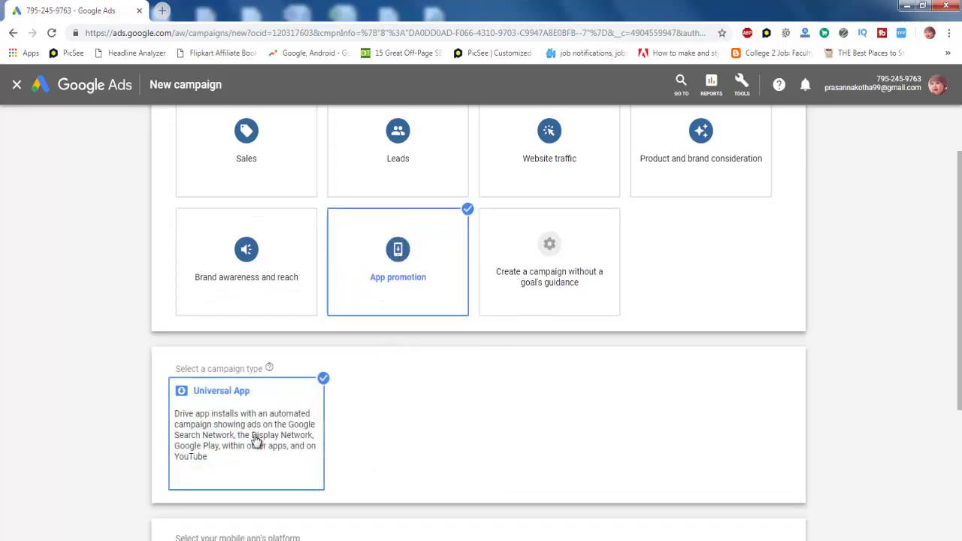
pyautogui.click(260, 449)
# - Choose Android as the platform, find Voice Calculator Plus by its package name, and continue to the campaign settings
pyautogui.scroll(-1, 261, 451)
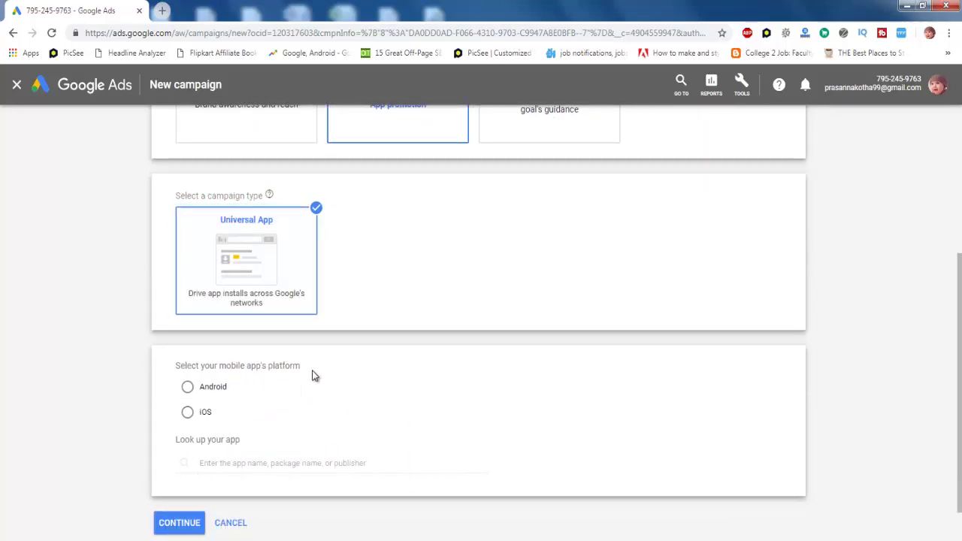
pyautogui.click(187, 389)
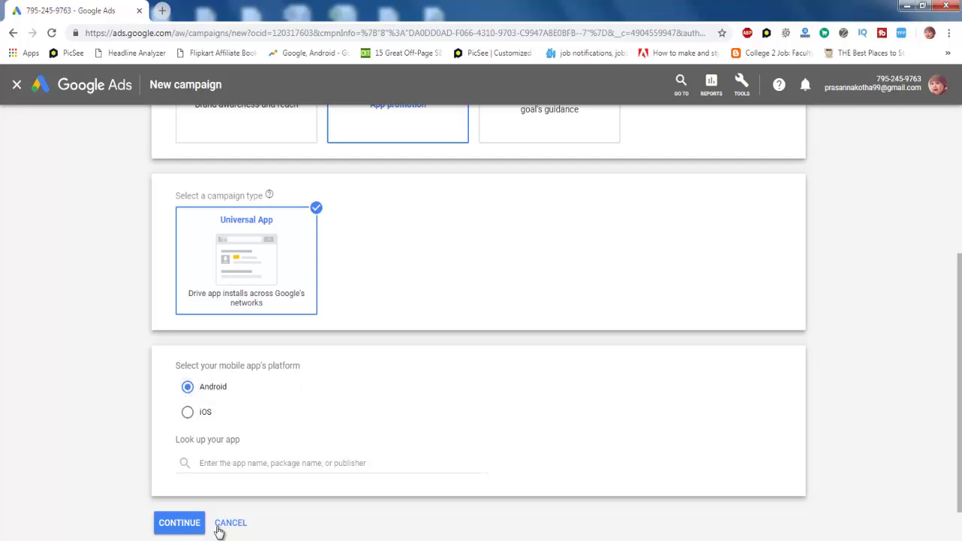
pyautogui.click(218, 466)
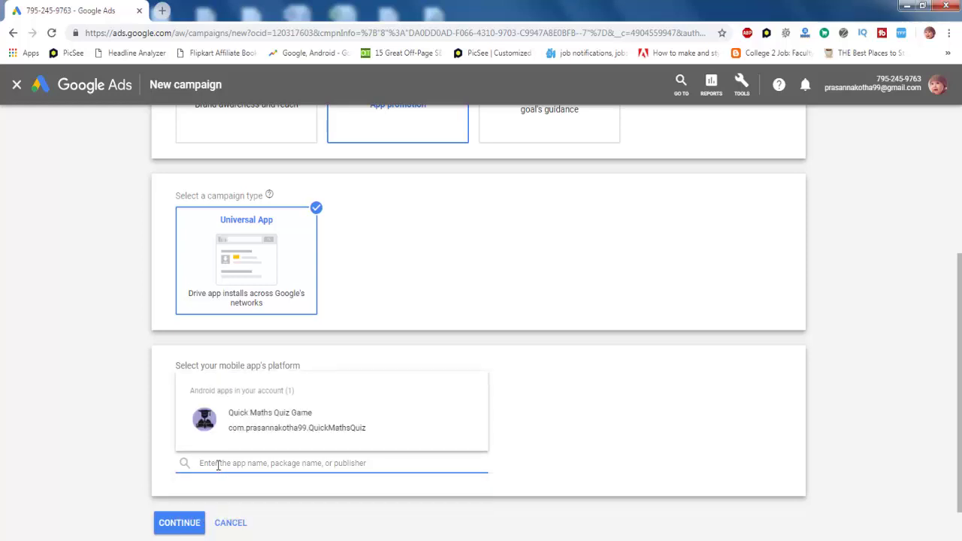
pyautogui.write('com')
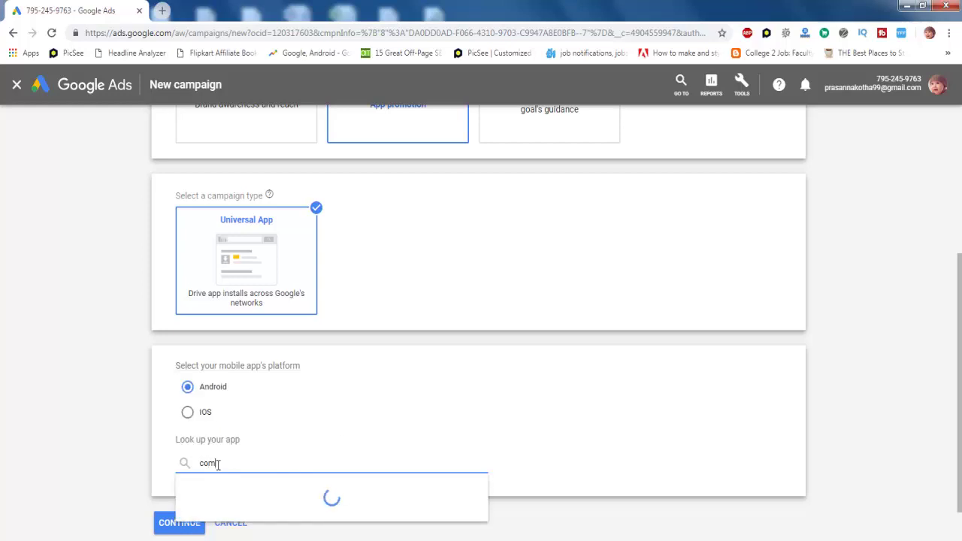
pyautogui.write('.prasannakotha99.voicecalculatorpl')
pyautogui.write('u')
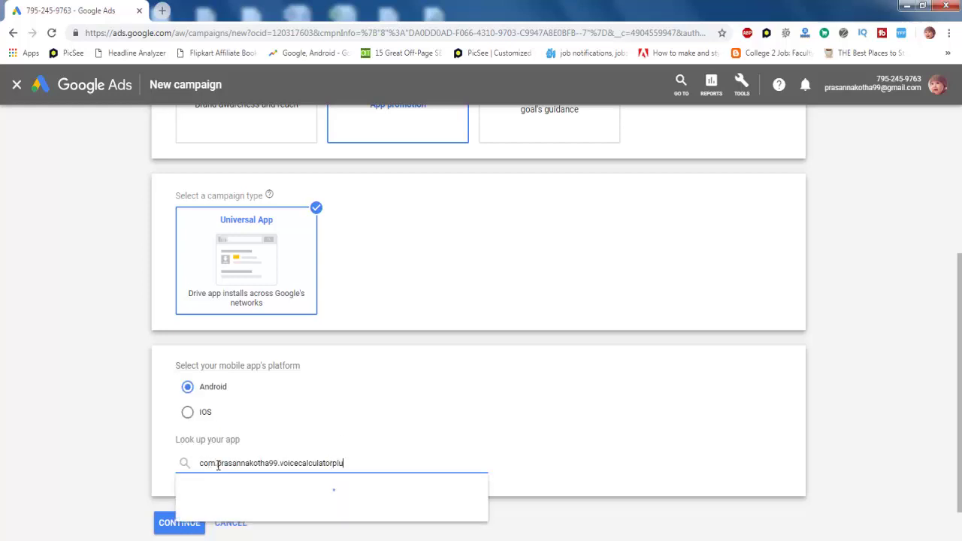
pyautogui.write('s')
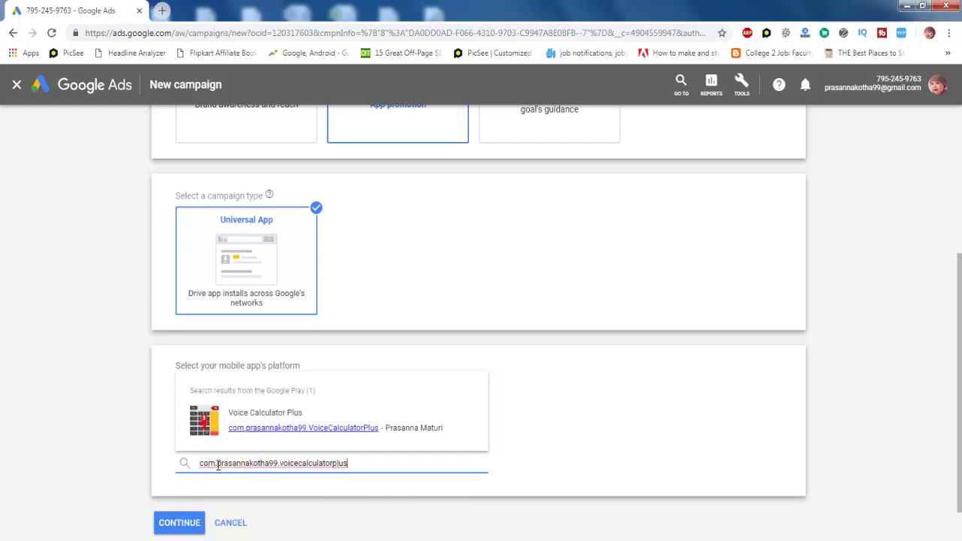
pyautogui.click(275, 430)
pyautogui.click(181, 478)
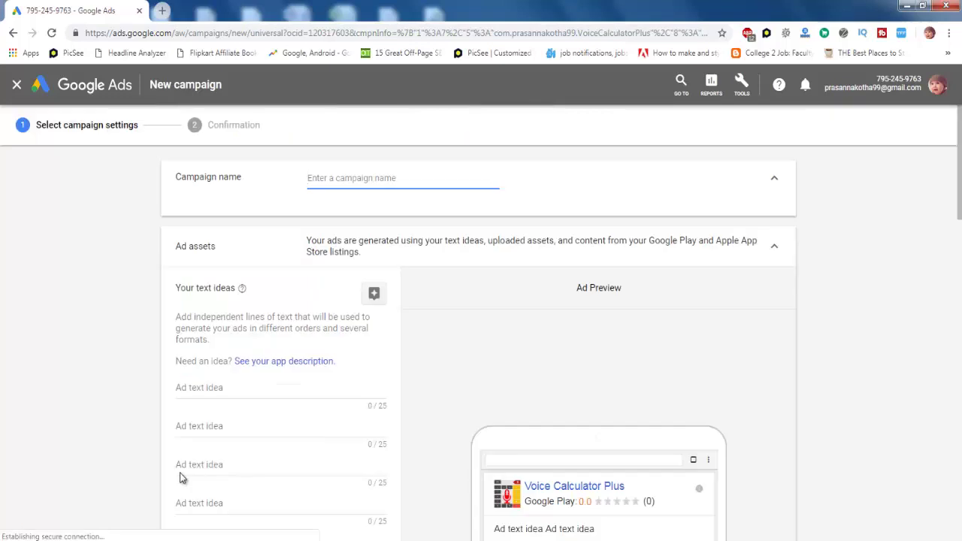
# - Name the campaign "voice calculator"
pyautogui.write('voic')
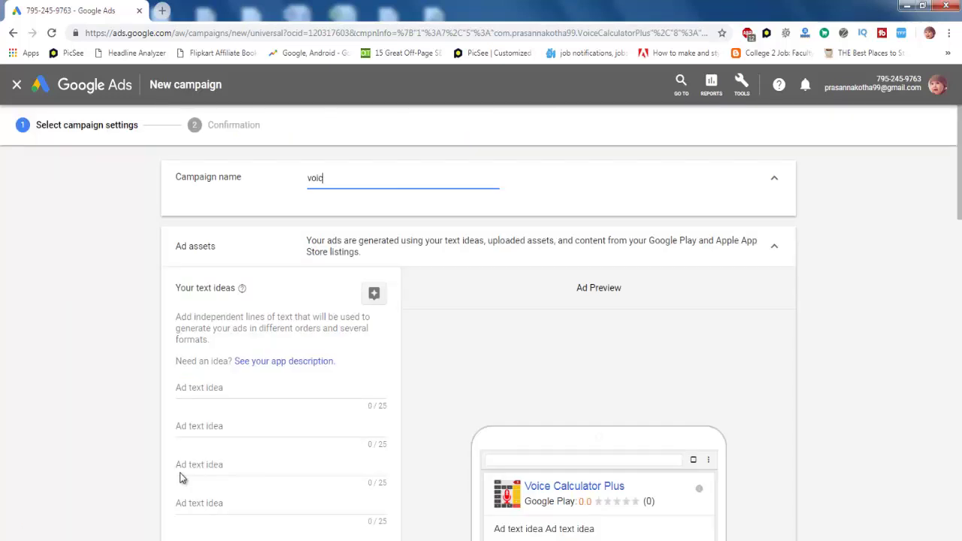
pyautogui.write('e cal')
pyautogui.press('BackSpace')
pyautogui.press('BackSpace')
pyautogui.press('BackSpace')
pyautogui.press('BackSpace')
pyautogui.write('alculator')
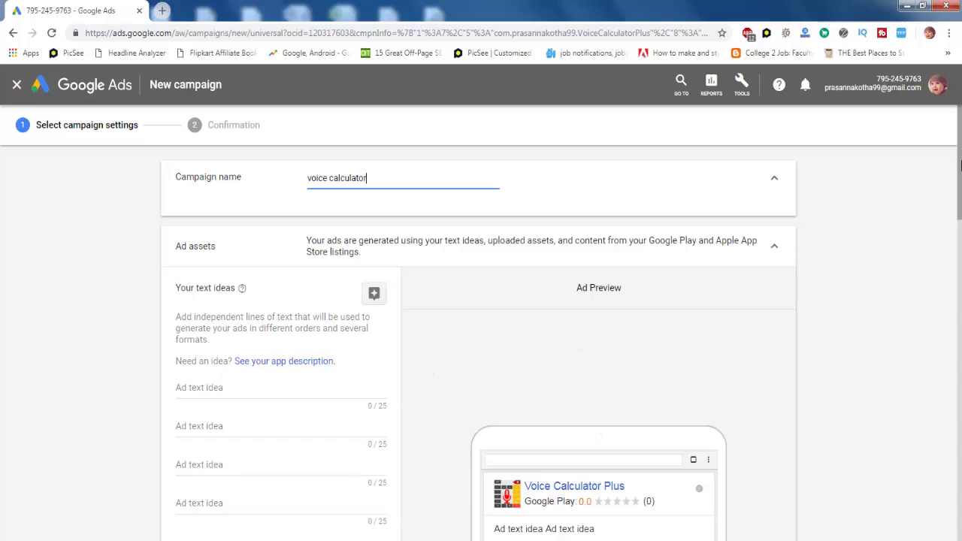
# - Enter "voice calculator plus" as the first ad text idea
pyautogui.moveTo(960, 166); pyautogui.dragTo(960, 187)
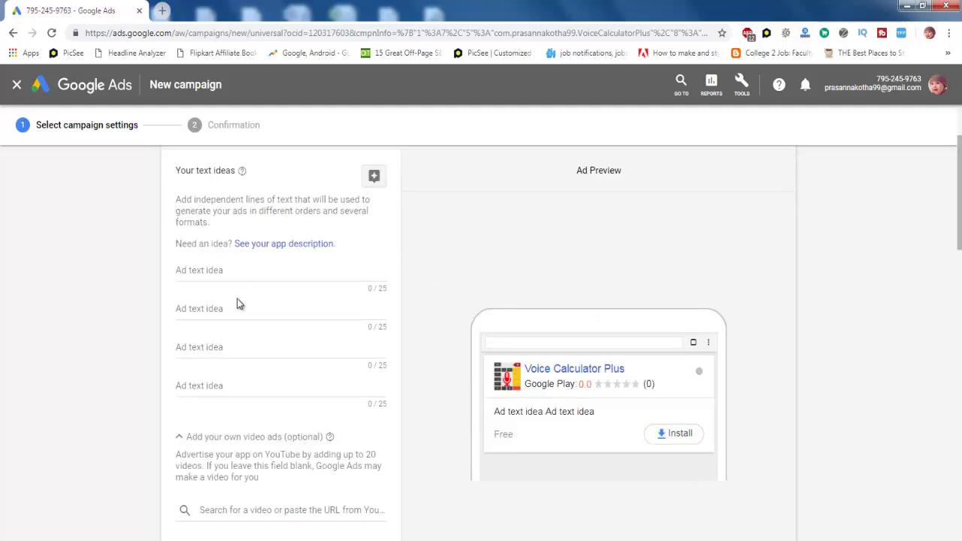
pyautogui.click(221, 270)
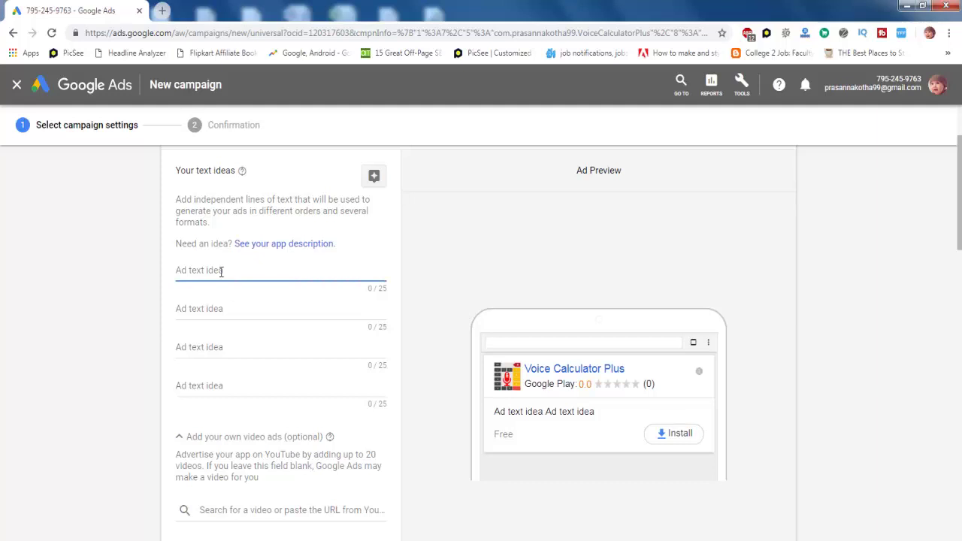
pyautogui.write('voice calculator')
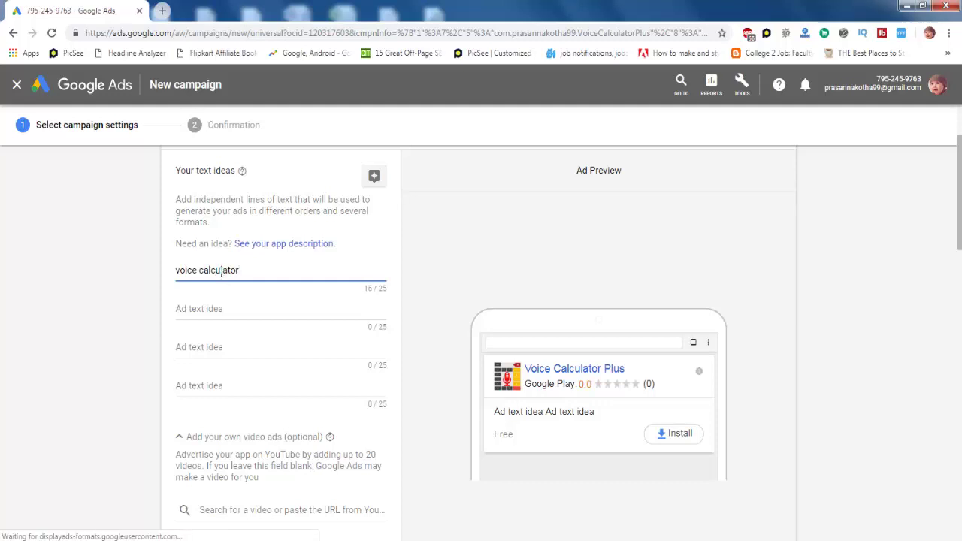
pyautogui.write(' plus')
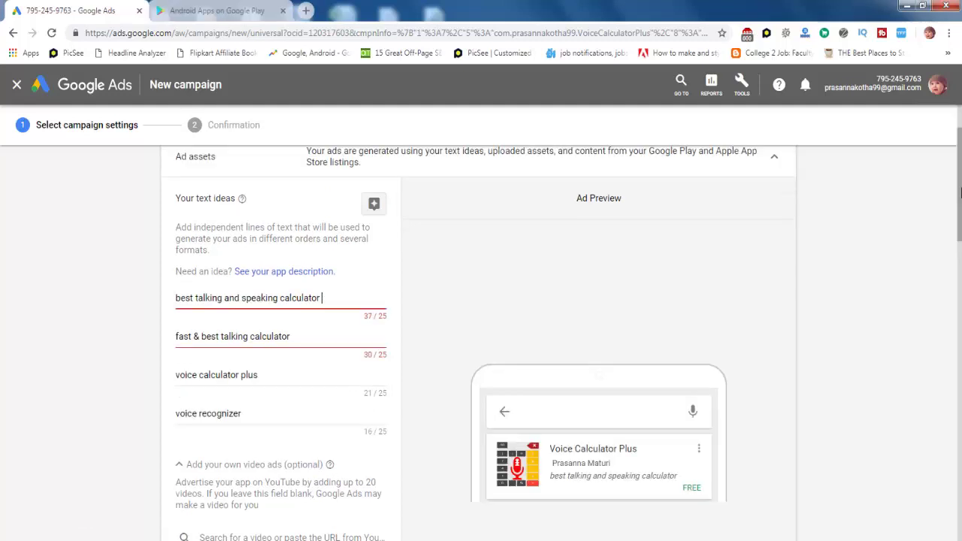
# - Set the campaign's average daily budget to ₹100
pyautogui.moveTo(961, 193); pyautogui.dragTo(961, 322)
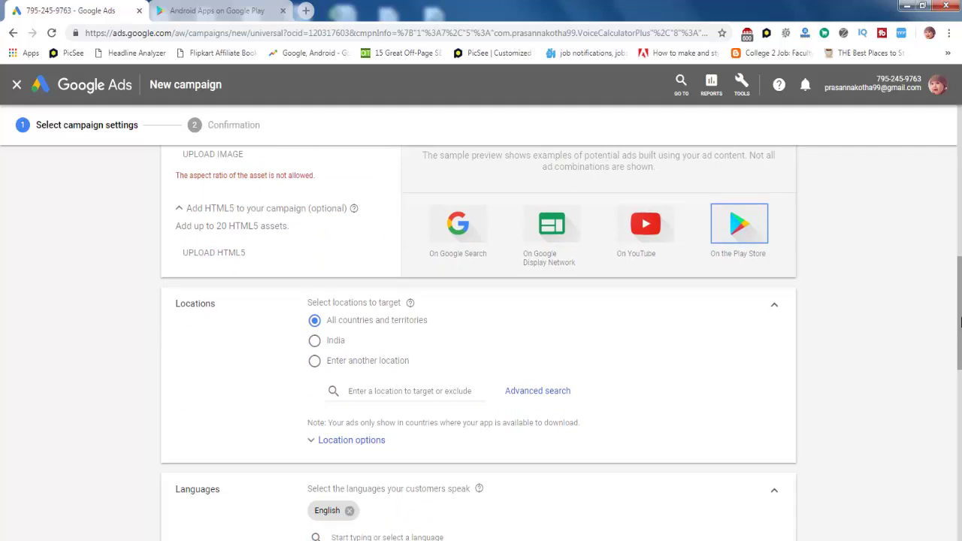
pyautogui.moveTo(961, 322); pyautogui.dragTo(960, 397)
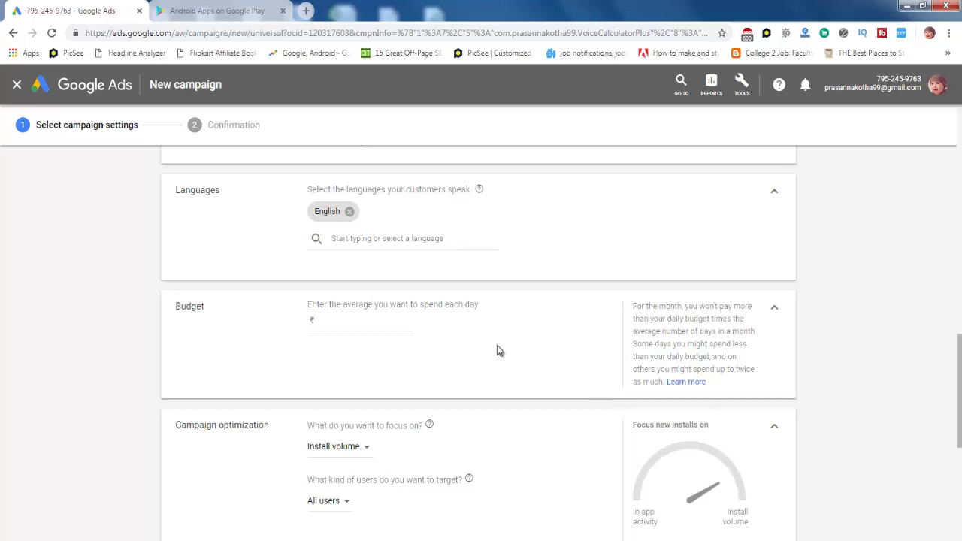
pyautogui.click(366, 319)
pyautogui.write('100')
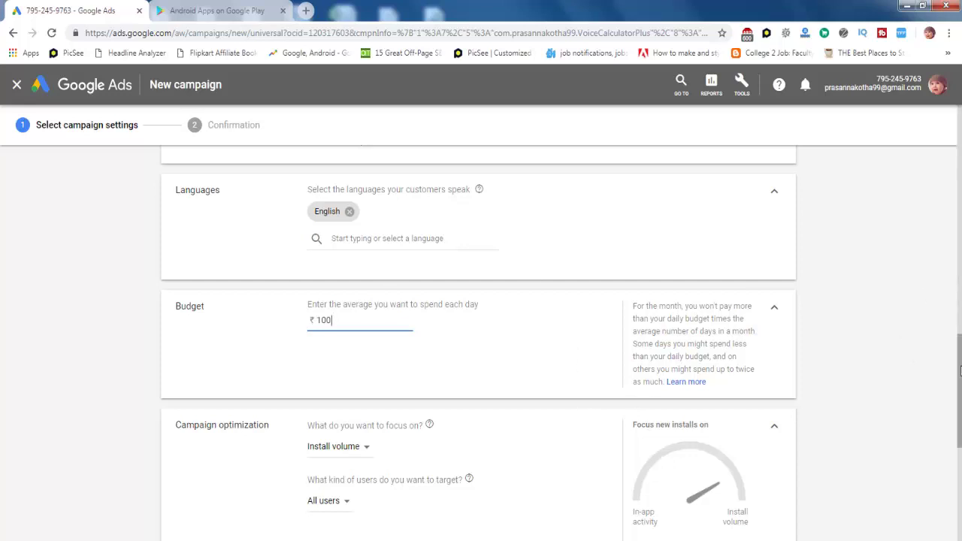
# - Set the campaign optimization to focus on Install volume and target All users
pyautogui.moveTo(959, 370); pyautogui.dragTo(960, 408)
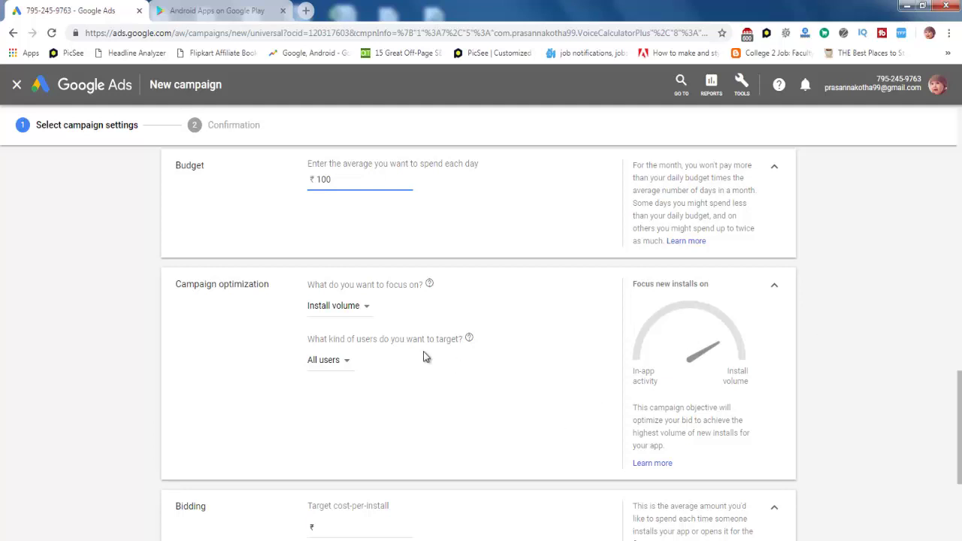
pyautogui.click(365, 316)
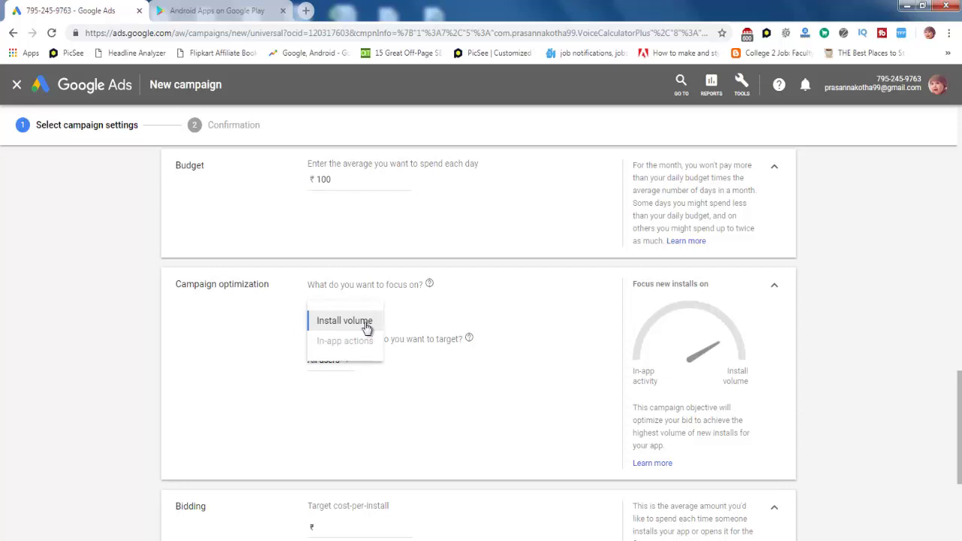
pyautogui.click(366, 323)
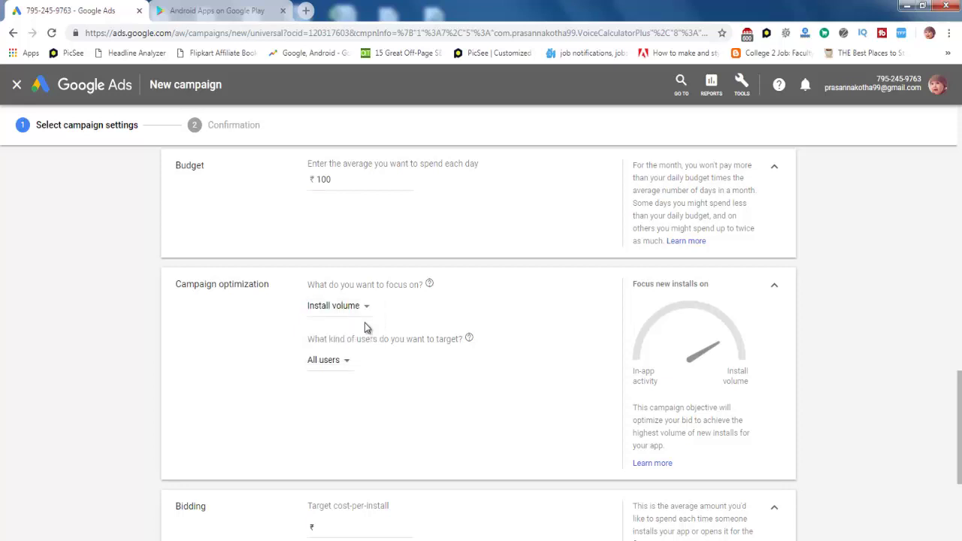
pyautogui.click(341, 367)
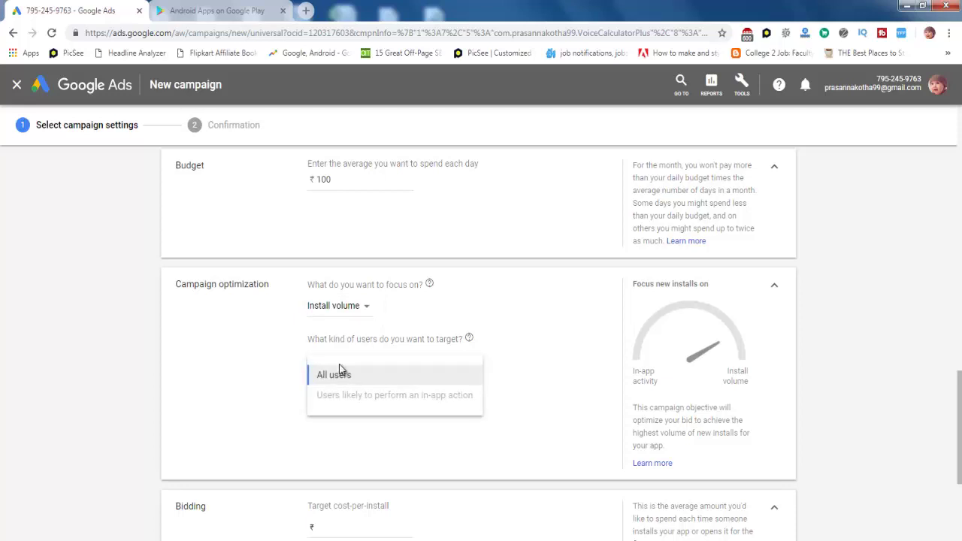
pyautogui.click(344, 377)
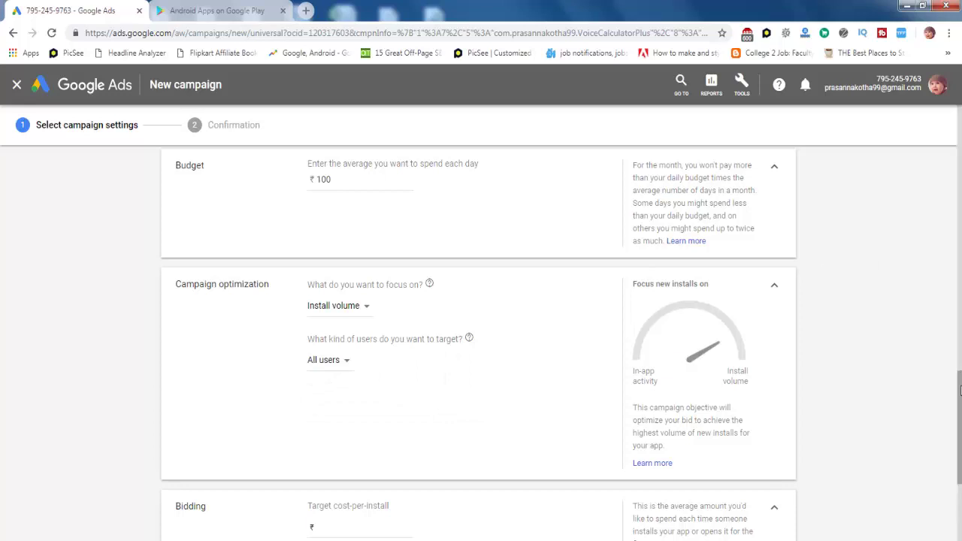
# - Set the target cost-per-install bid to ₹1.50
pyautogui.moveTo(961, 390); pyautogui.dragTo(960, 426)
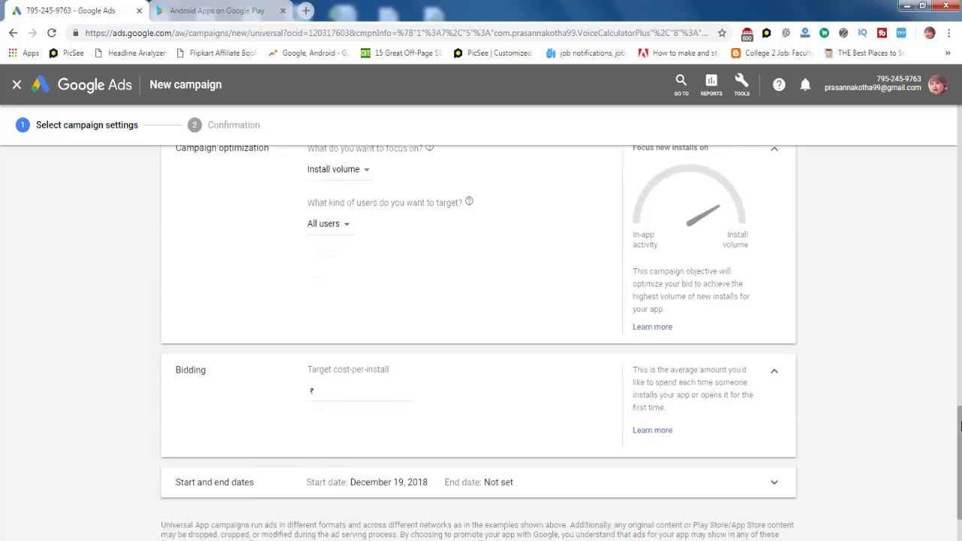
pyautogui.click(356, 401)
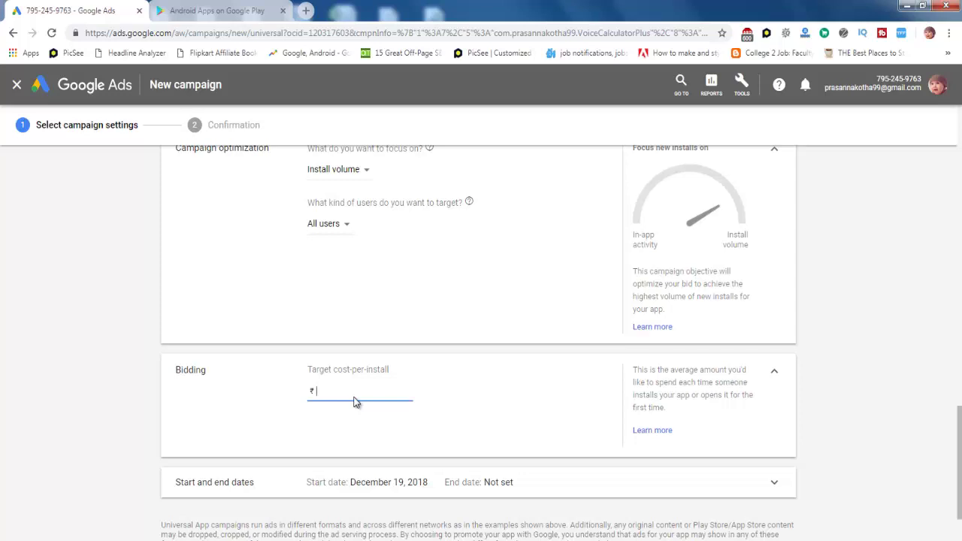
pyautogui.write('1.5')
pyautogui.click(521, 442)
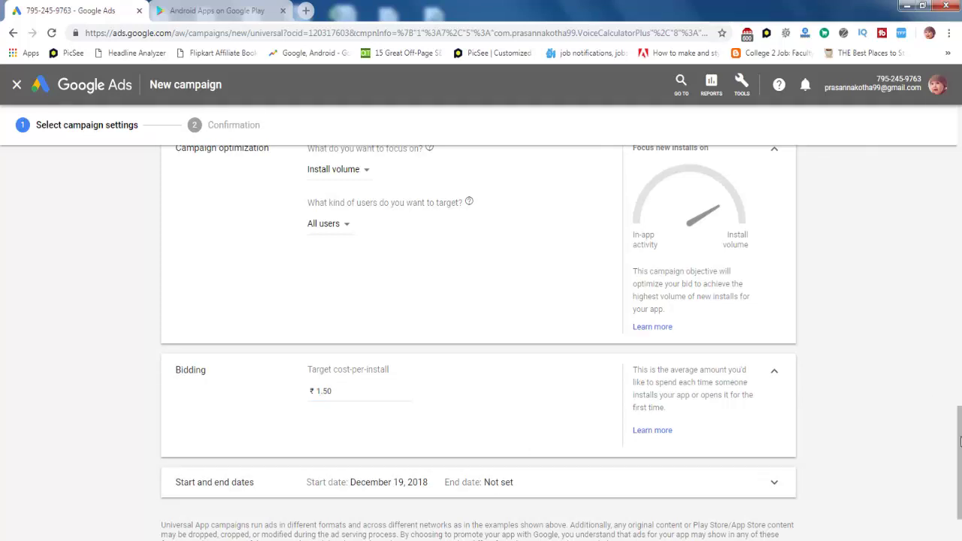
# - Set the campaign's end date to December 31, 2018
pyautogui.moveTo(960, 442); pyautogui.dragTo(960, 468)
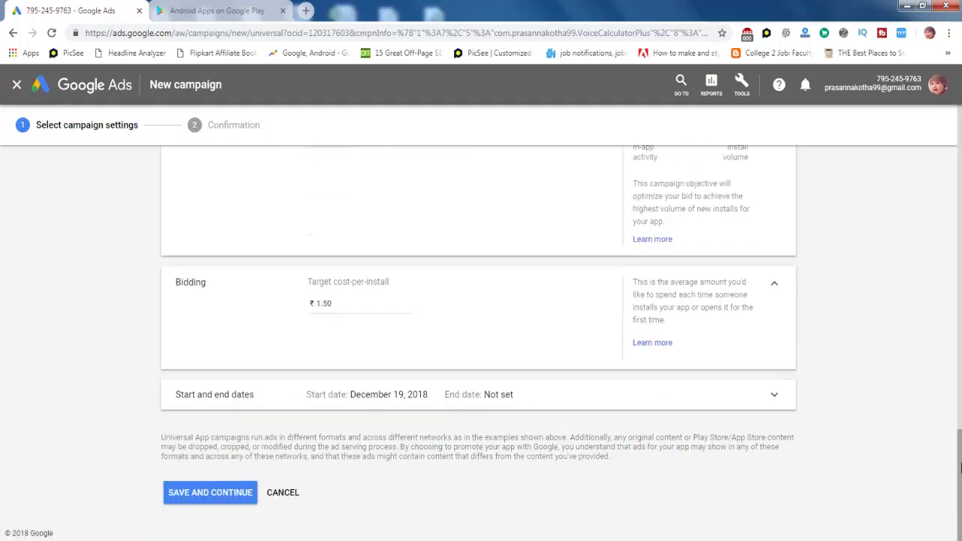
pyautogui.click(502, 396)
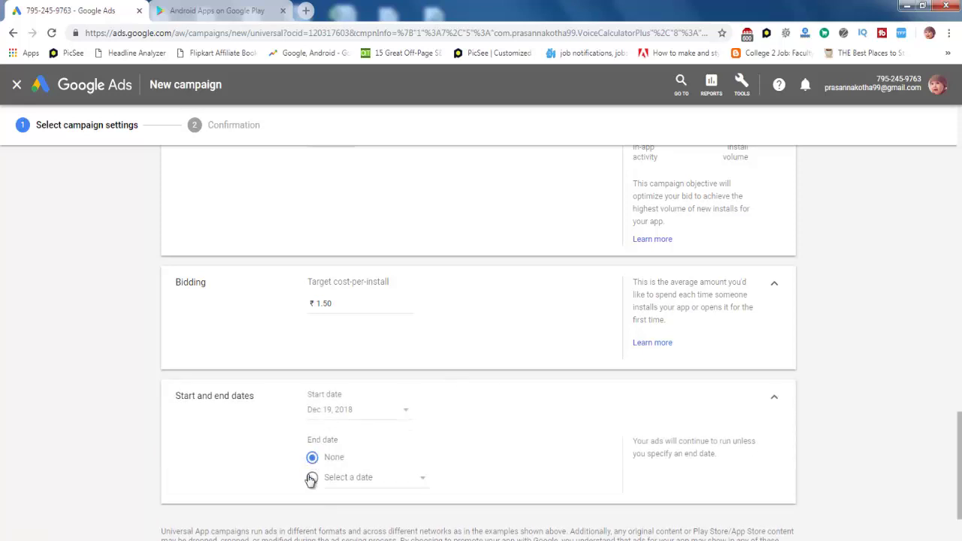
pyautogui.click(387, 485)
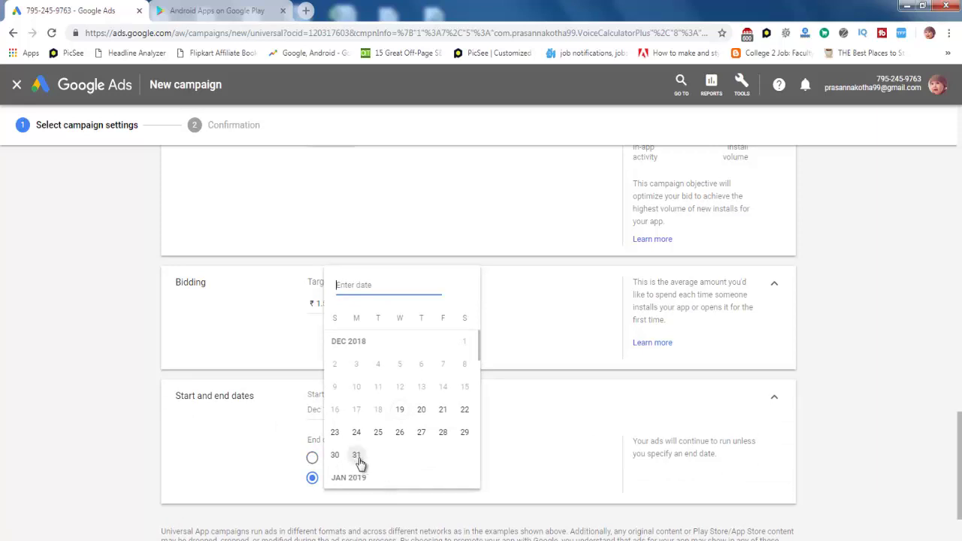
pyautogui.click(356, 455)
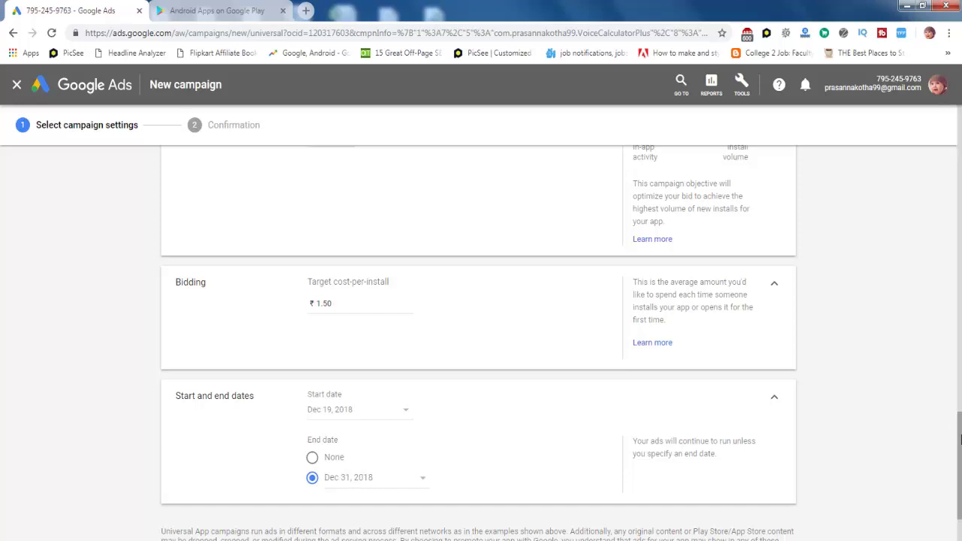
# - Save the campaign settings and continue from the confirmation summary to the new campaign's page to check its status
pyautogui.moveTo(960, 440); pyautogui.dragTo(960, 495)
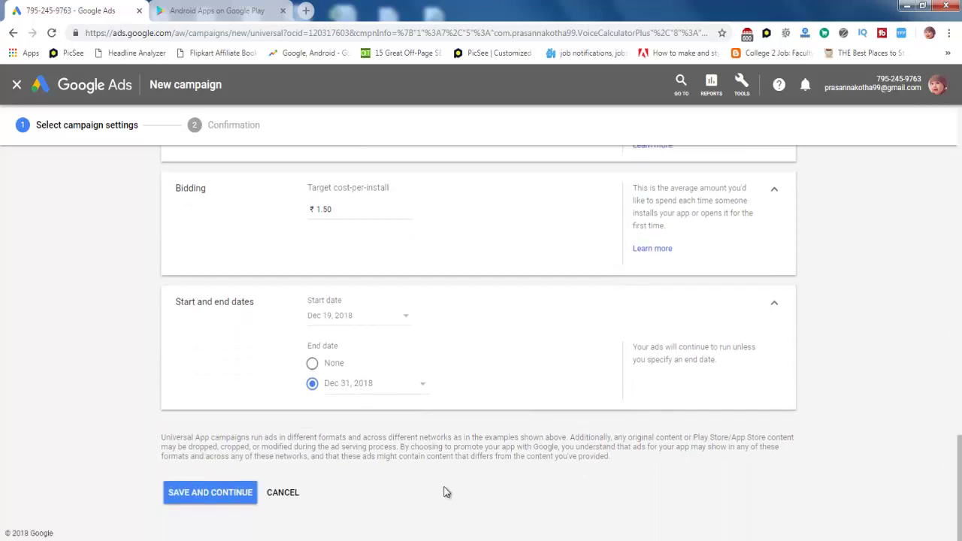
pyautogui.click(223, 494)
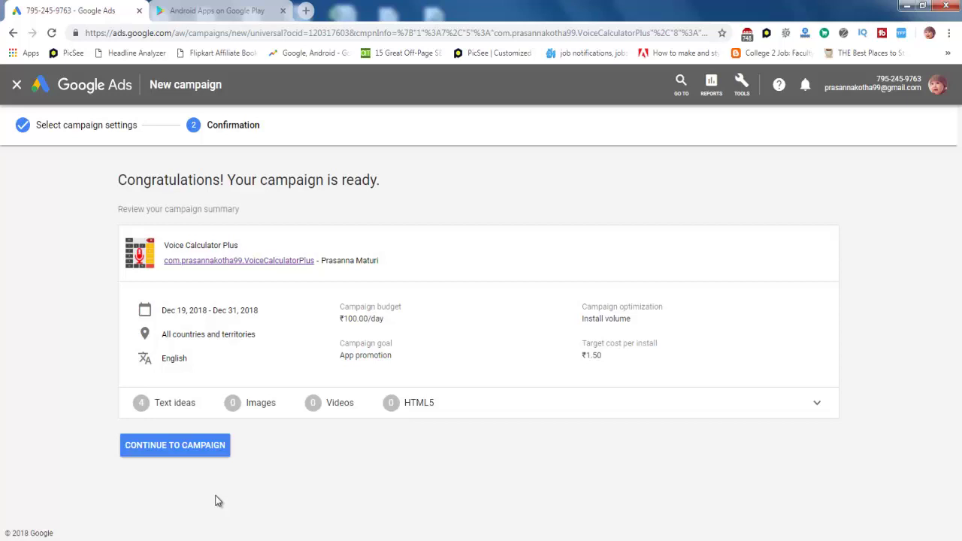
pyautogui.click(191, 446)
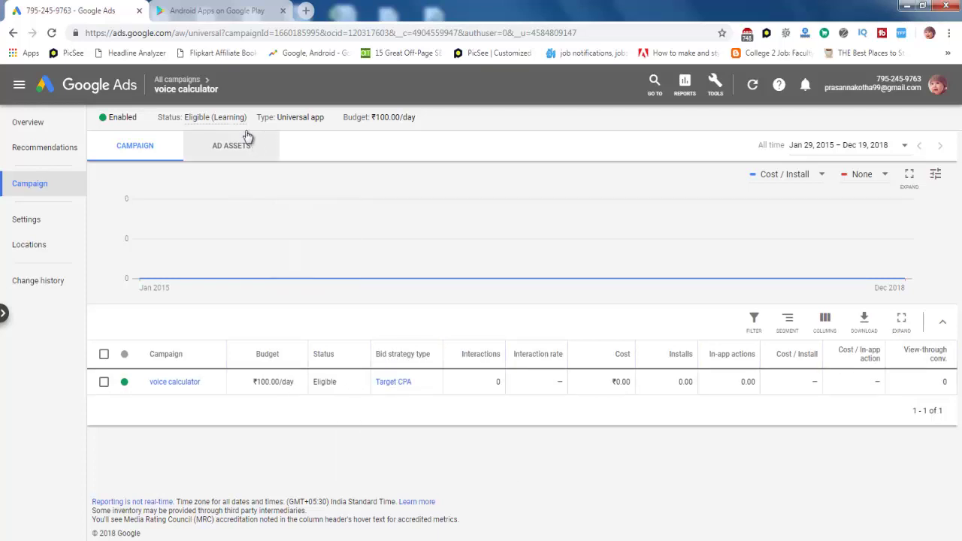
pyautogui.moveTo(173, 121)
pyautogui.moveTo(244, 129)
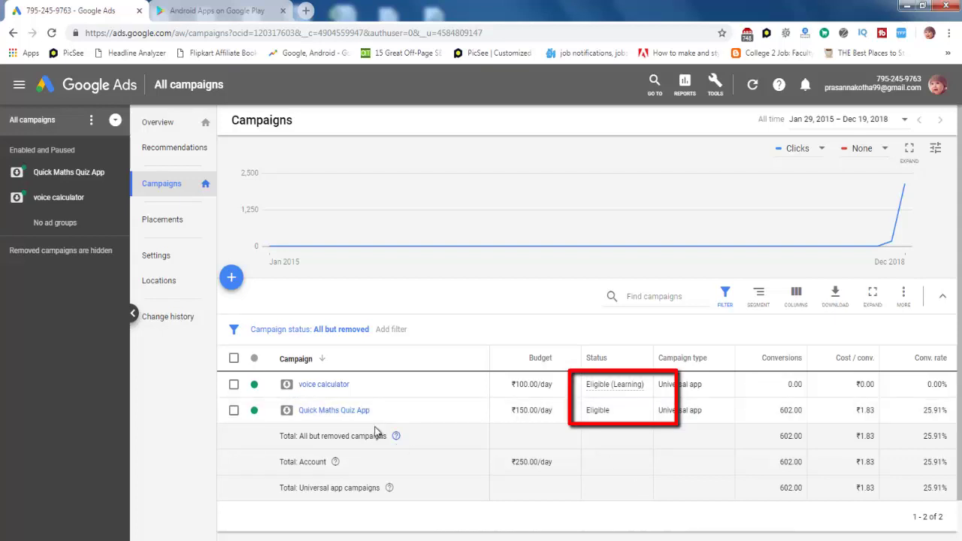
# - Examine the enable and pause options of the voice calculator and Quick Maths Quiz App campaigns in the all-campaigns list
pyautogui.click(234, 385)
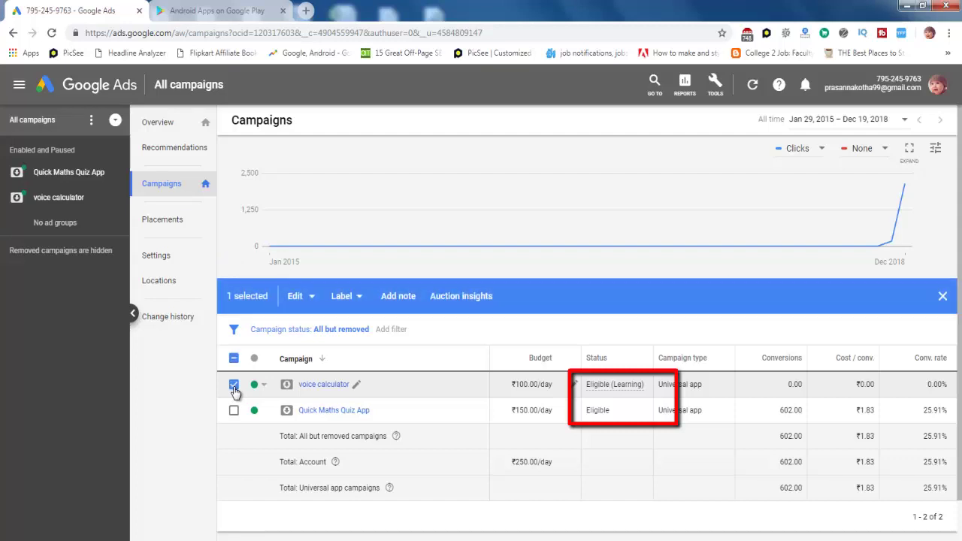
pyautogui.click(233, 386)
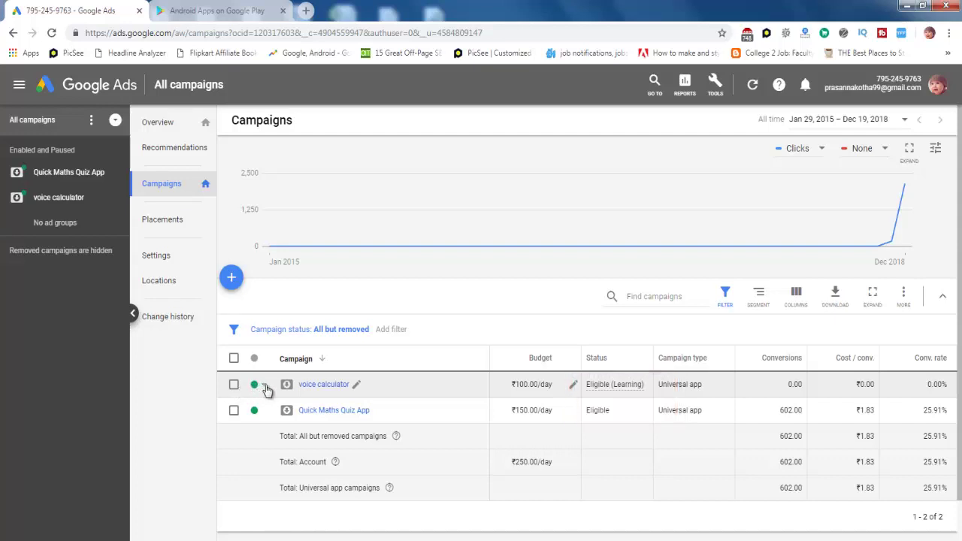
pyautogui.click(265, 389)
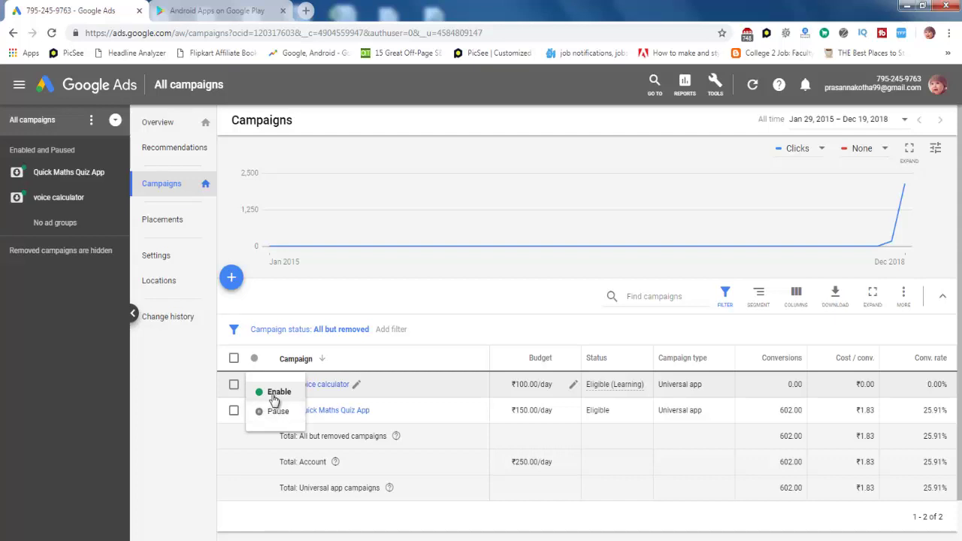
pyautogui.click(265, 451)
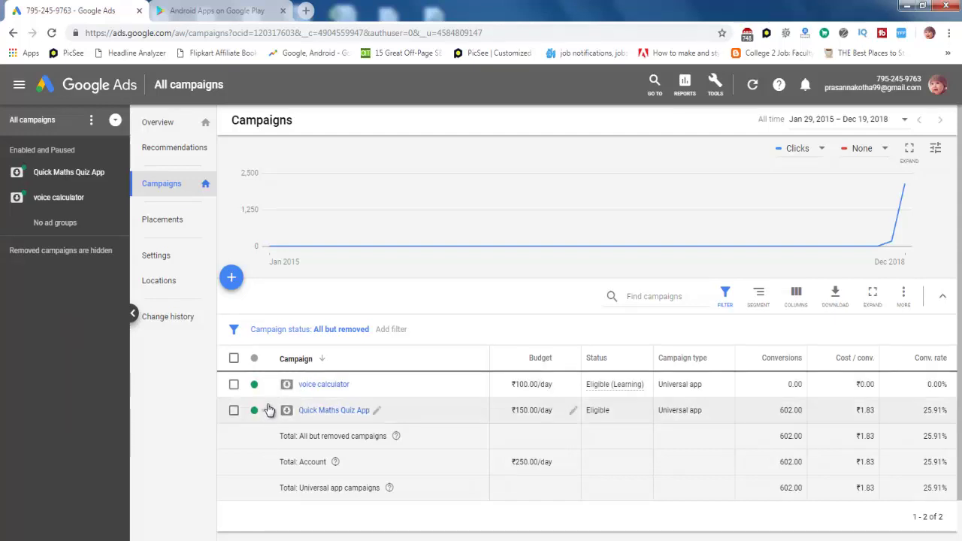
pyautogui.click(265, 413)
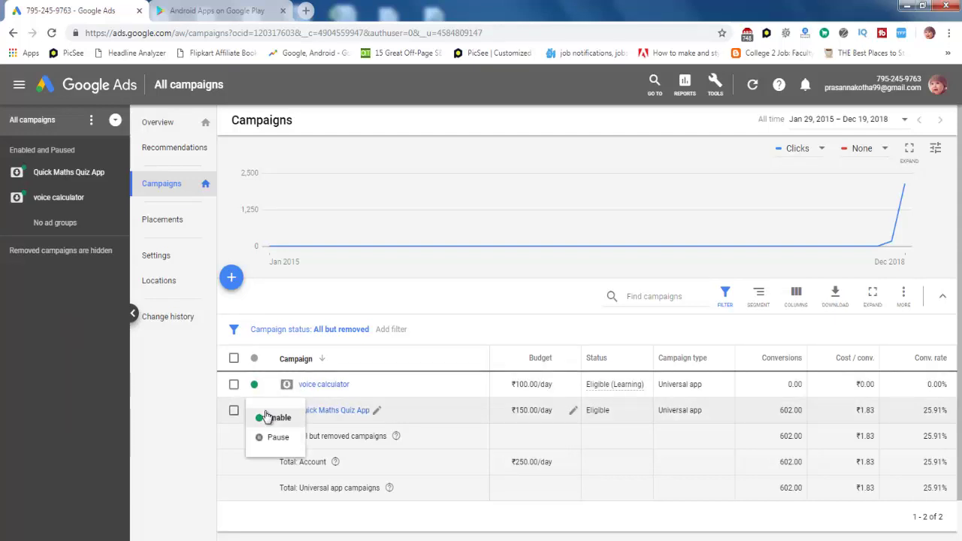
pyautogui.click(253, 487)
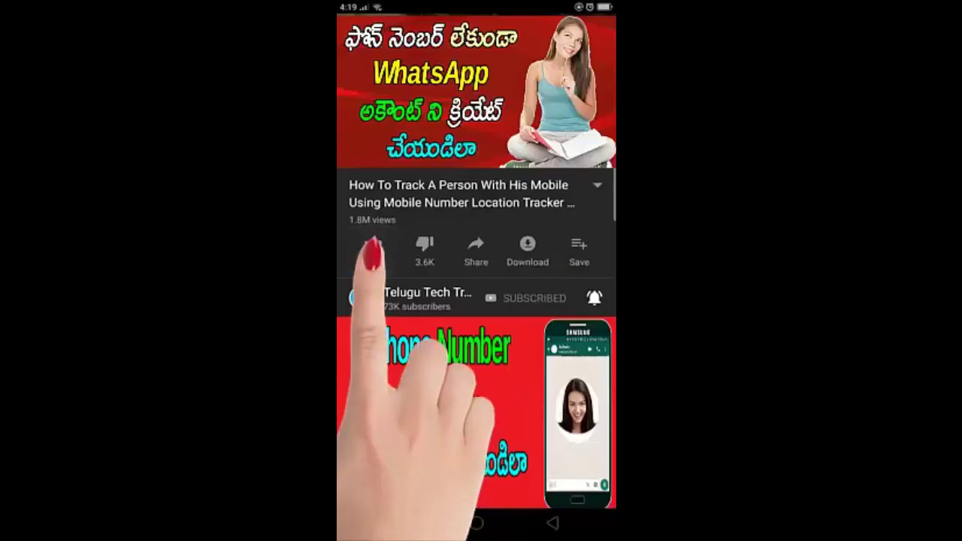
pyautogui.click(373, 245)
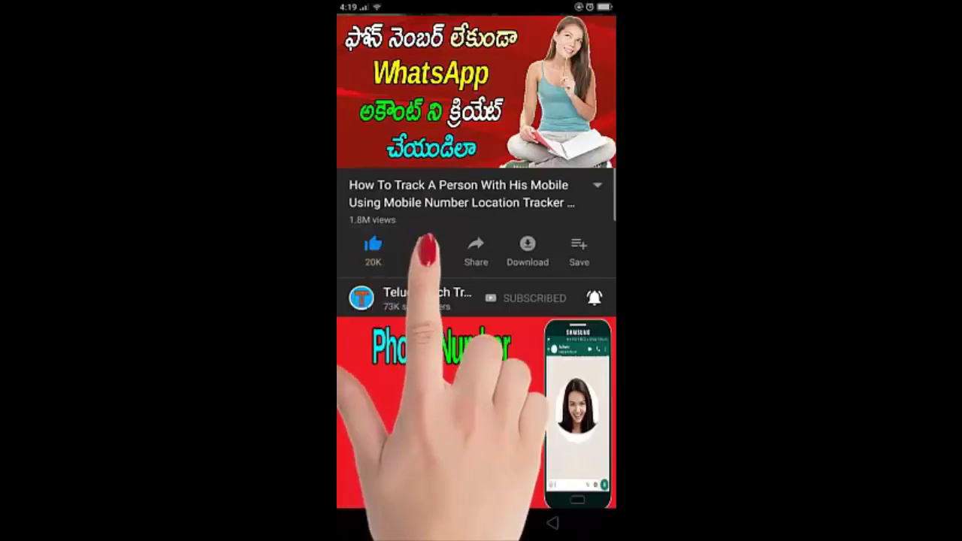
pyautogui.click(476, 248)
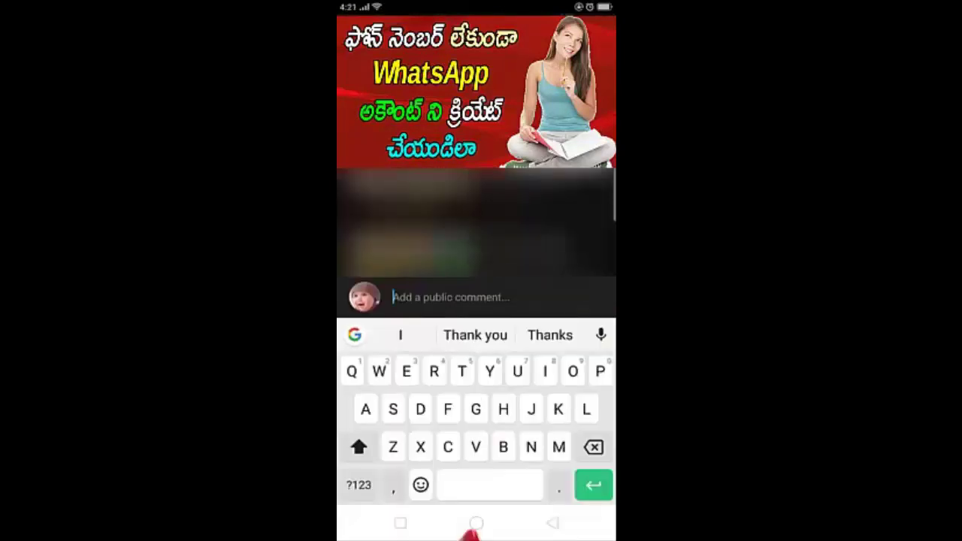
pyautogui.write('Good video')
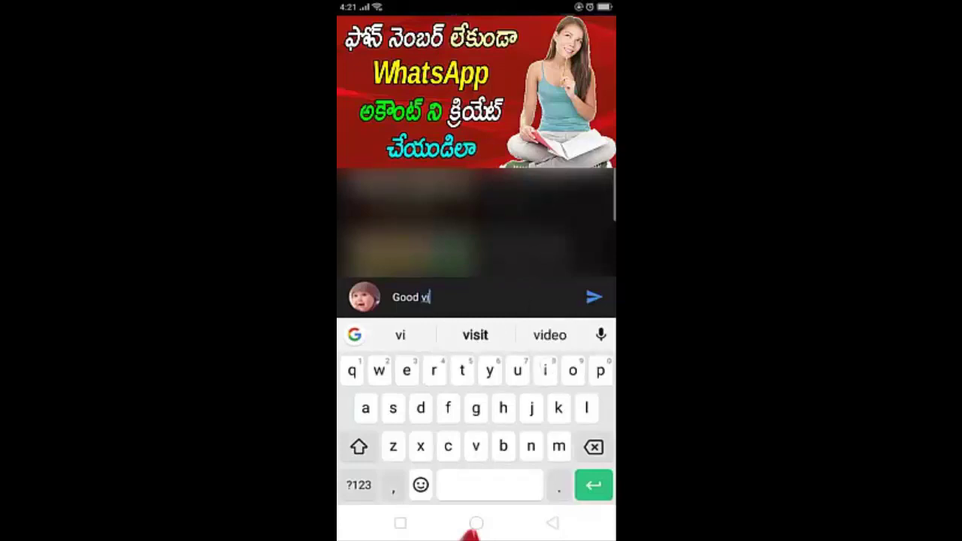